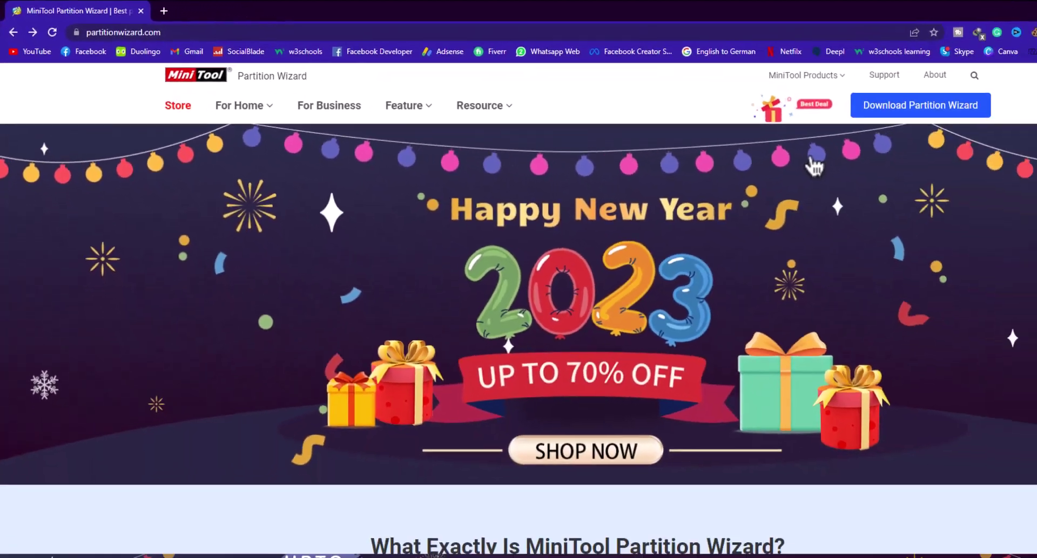
- Download the free installer pw1207-free-online.exe from the MiniTool homepage and view it in Downloads
{"action": "scroll", "coordinate": [728, 142], "scroll_direction": "down", "scroll_amount": 2}
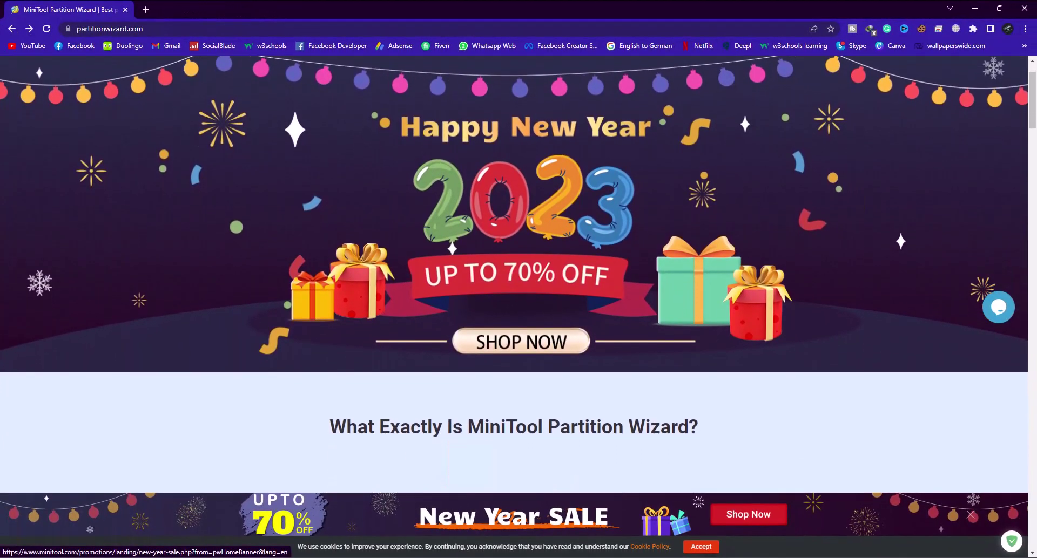
{"action": "scroll", "coordinate": [728, 142], "scroll_direction": "down", "scroll_amount": 1}
{"action": "scroll", "coordinate": [728, 142], "scroll_direction": "down", "scroll_amount": 1}
{"action": "scroll", "coordinate": [728, 142], "scroll_direction": "down", "scroll_amount": 3}
{"action": "scroll", "coordinate": [513, 274], "scroll_direction": "down", "scroll_amount": 3}
{"action": "scroll", "coordinate": [514, 275], "scroll_direction": "down", "scroll_amount": 3}
{"action": "scroll", "coordinate": [514, 274], "scroll_direction": "down", "scroll_amount": 3}
{"action": "scroll", "coordinate": [514, 274], "scroll_direction": "down", "scroll_amount": 3}
{"action": "scroll", "coordinate": [514, 274], "scroll_direction": "down", "scroll_amount": 3}
{"action": "scroll", "coordinate": [513, 274], "scroll_direction": "down", "scroll_amount": 3}
{"action": "scroll", "coordinate": [513, 274], "scroll_direction": "down", "scroll_amount": 3}
{"action": "scroll", "coordinate": [513, 274], "scroll_direction": "down", "scroll_amount": 3}
{"action": "scroll", "coordinate": [514, 274], "scroll_direction": "down", "scroll_amount": 3}
{"action": "scroll", "coordinate": [513, 274], "scroll_direction": "down", "scroll_amount": 3}
{"action": "scroll", "coordinate": [513, 274], "scroll_direction": "down", "scroll_amount": 3}
{"action": "scroll", "coordinate": [514, 275], "scroll_direction": "down", "scroll_amount": 3}
{"action": "scroll", "coordinate": [514, 275], "scroll_direction": "down", "scroll_amount": 3}
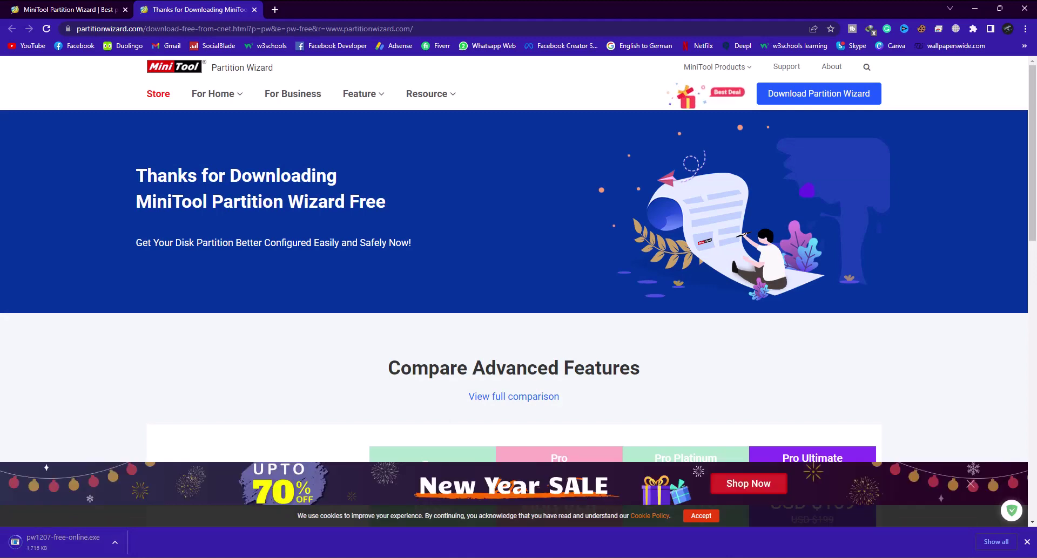
{"action": "left_click", "coordinate": [992, 541]}
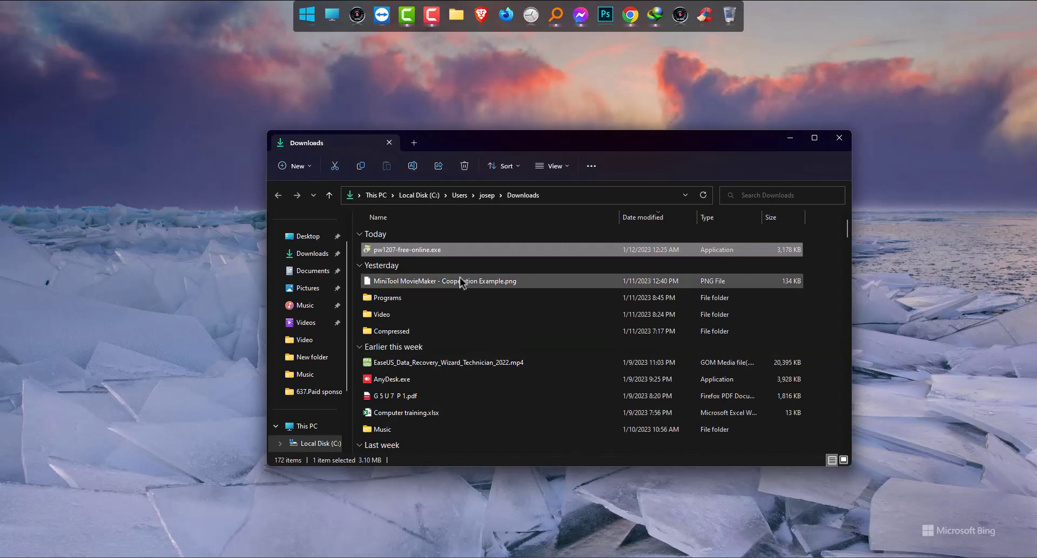
- Install Partition Wizard 12.7 from pw1207-free-online.exe in English with the Pro Trial option
{"action": "double_click", "coordinate": [450, 252]}
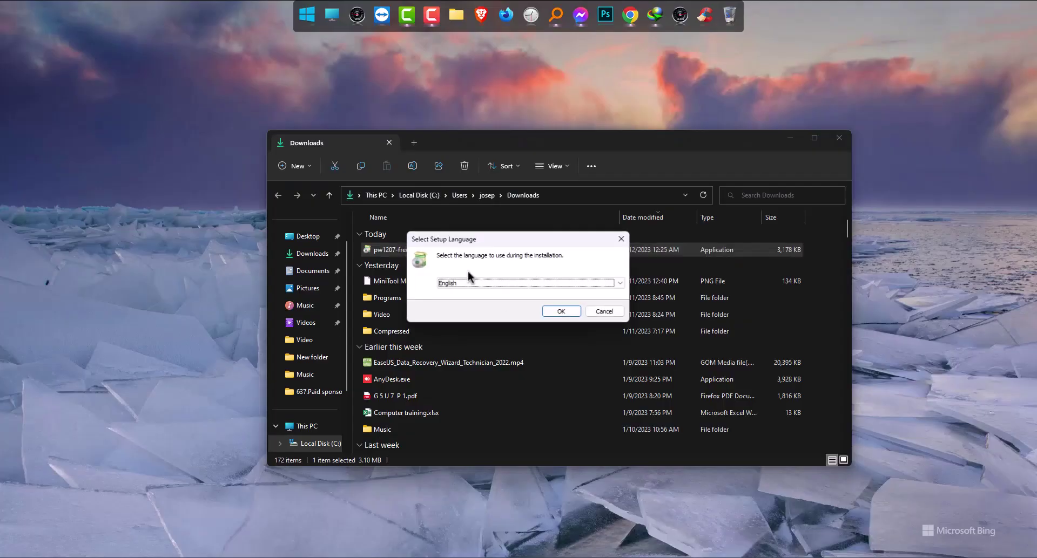
{"action": "left_click", "coordinate": [574, 314]}
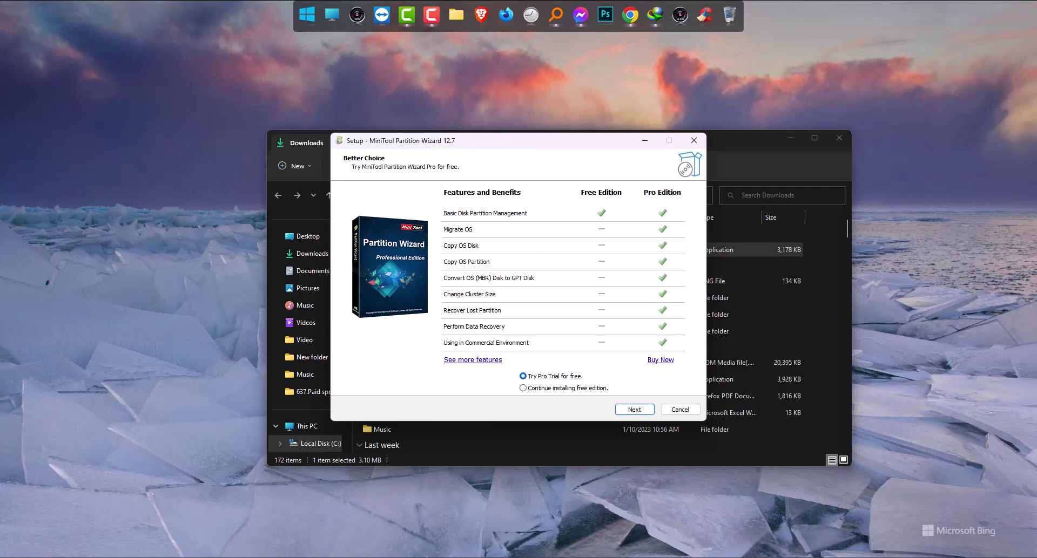
{"action": "left_click", "coordinate": [630, 411]}
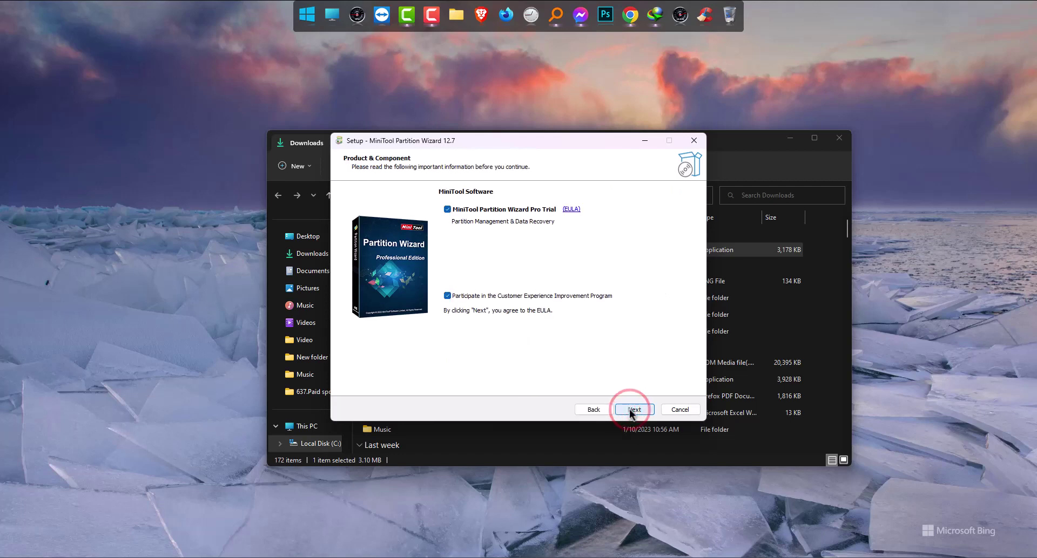
{"action": "left_click", "coordinate": [630, 411]}
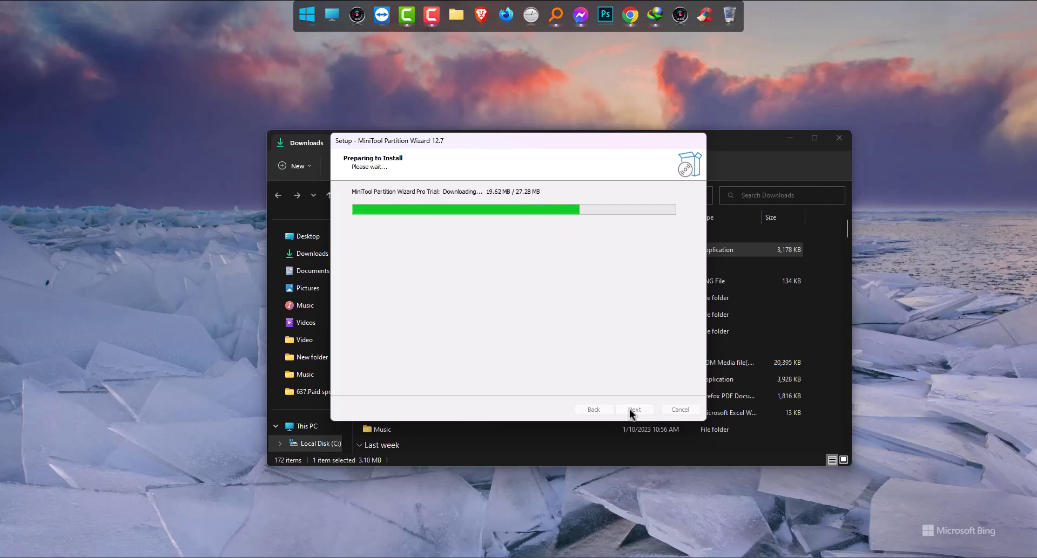
{"action": "left_click", "coordinate": [792, 142]}
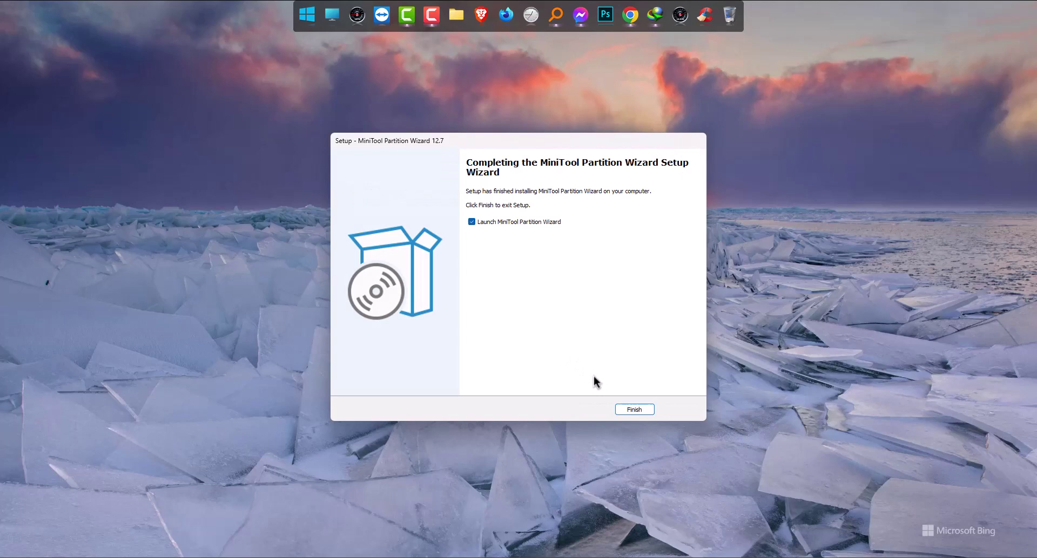
- Finish setup so MiniTool Partition Wizard 12.7 opens listing Disk 1 and Disk 2
{"action": "left_click", "coordinate": [635, 411]}
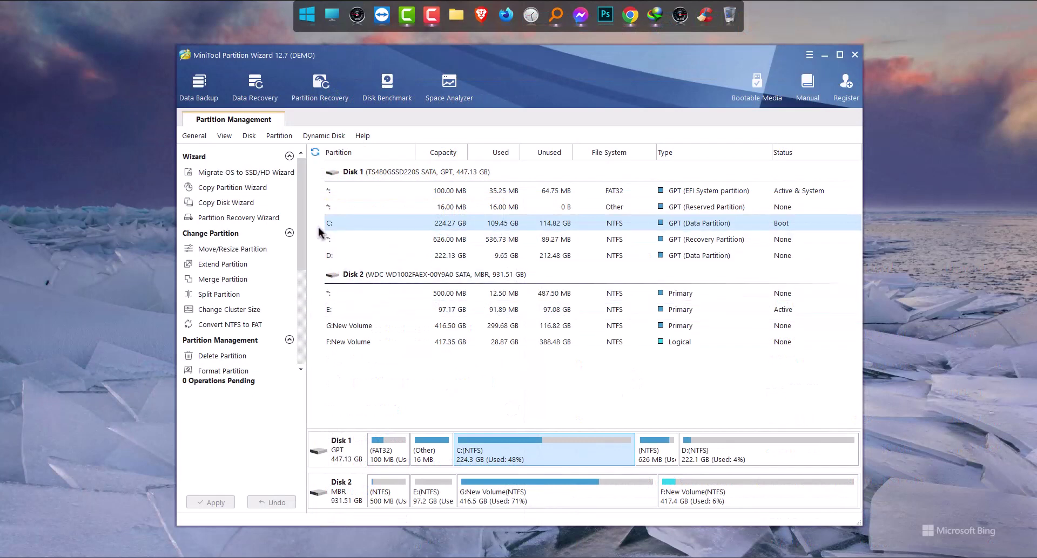
{"action": "left_click_drag", "start_coordinate": [302, 209], "coordinate": [310, 247]}
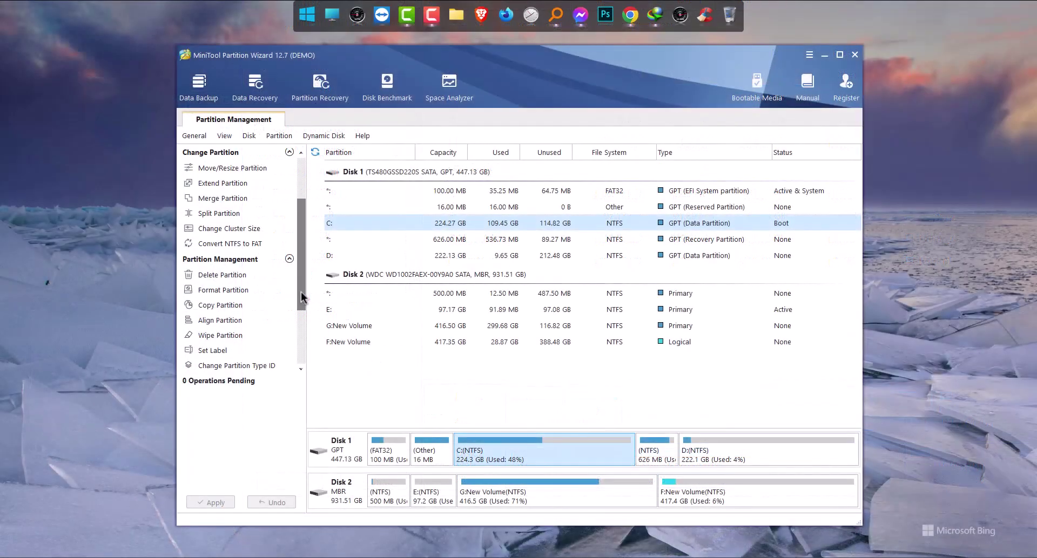
{"action": "scroll", "coordinate": [305, 318], "scroll_direction": "down", "scroll_amount": 3}
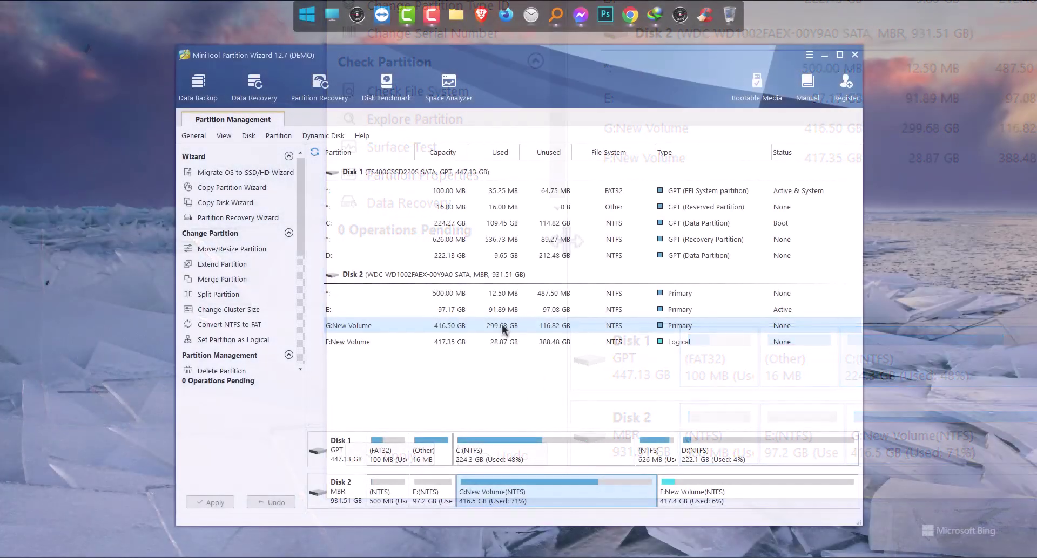
{"action": "left_click", "coordinate": [474, 217]}
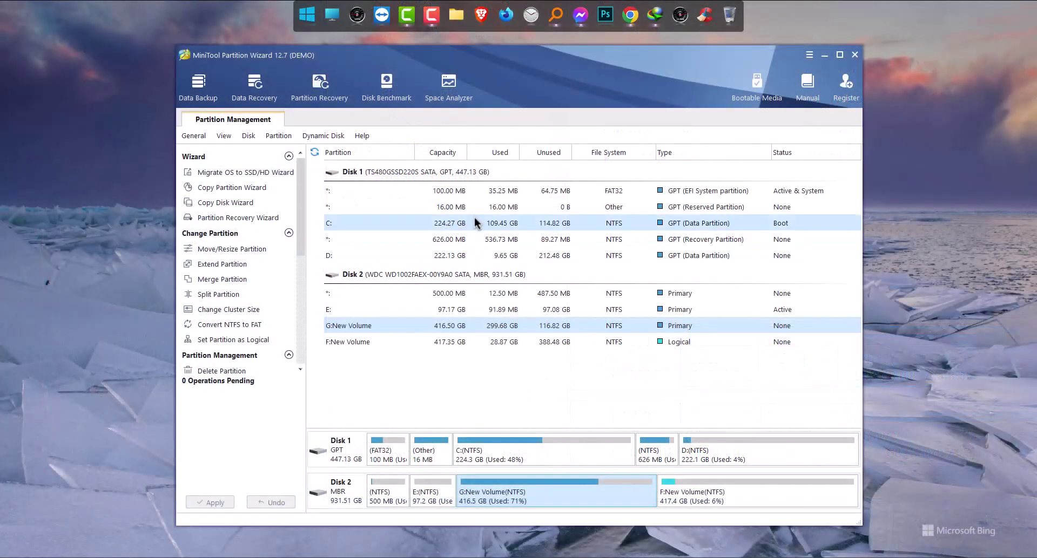
{"action": "right_click", "coordinate": [511, 222]}
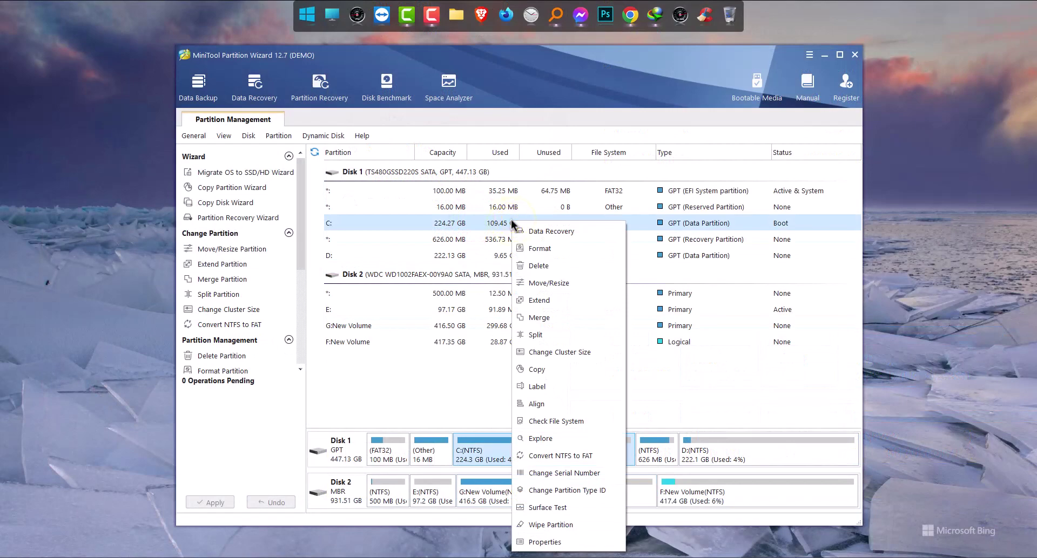
{"action": "left_click", "coordinate": [572, 283]}
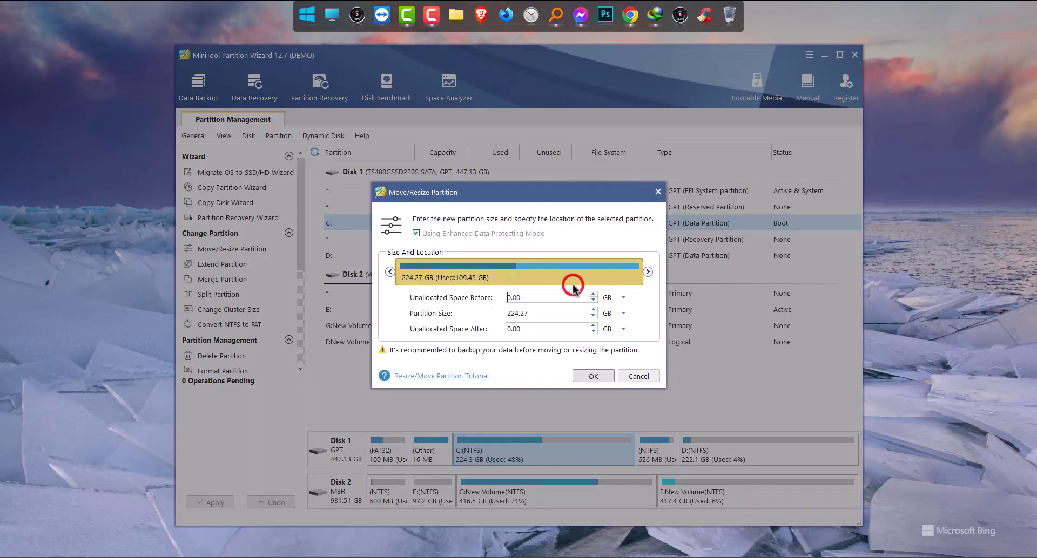
{"action": "left_click", "coordinate": [642, 376]}
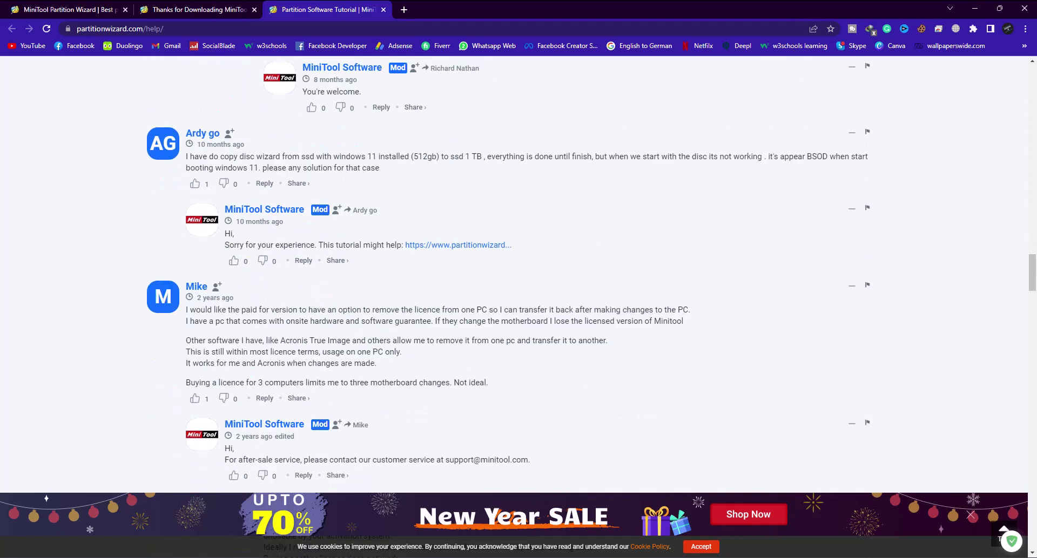
- Return to the top of the Partition Wizard online help page
{"action": "key", "text": "Home"}
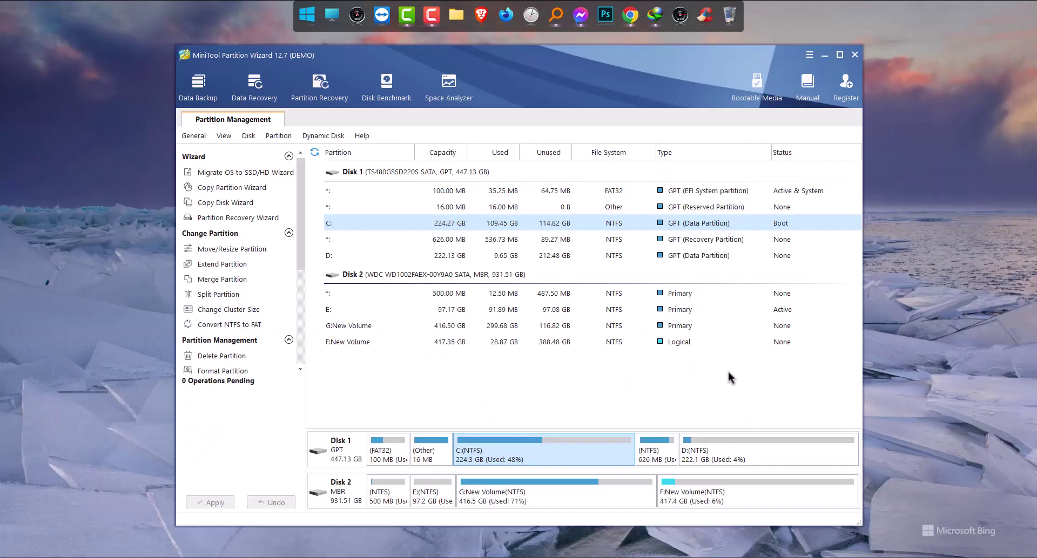
- Paste the license code into the Register window, upgrade, and acknowledge the thank-you message
{"action": "left_click", "coordinate": [845, 99]}
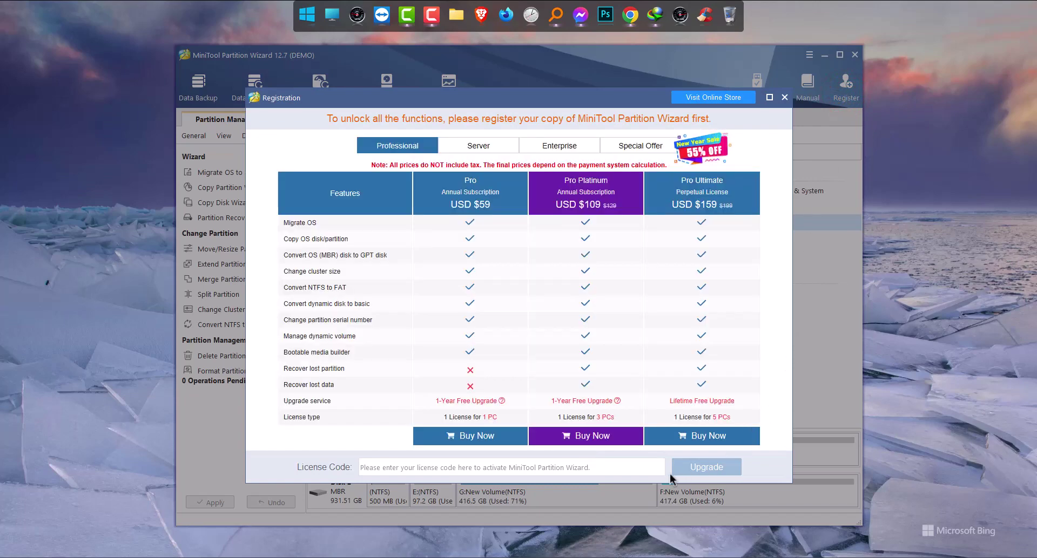
{"action": "right_click", "coordinate": [644, 467]}
{"action": "left_click", "coordinate": [664, 422]}
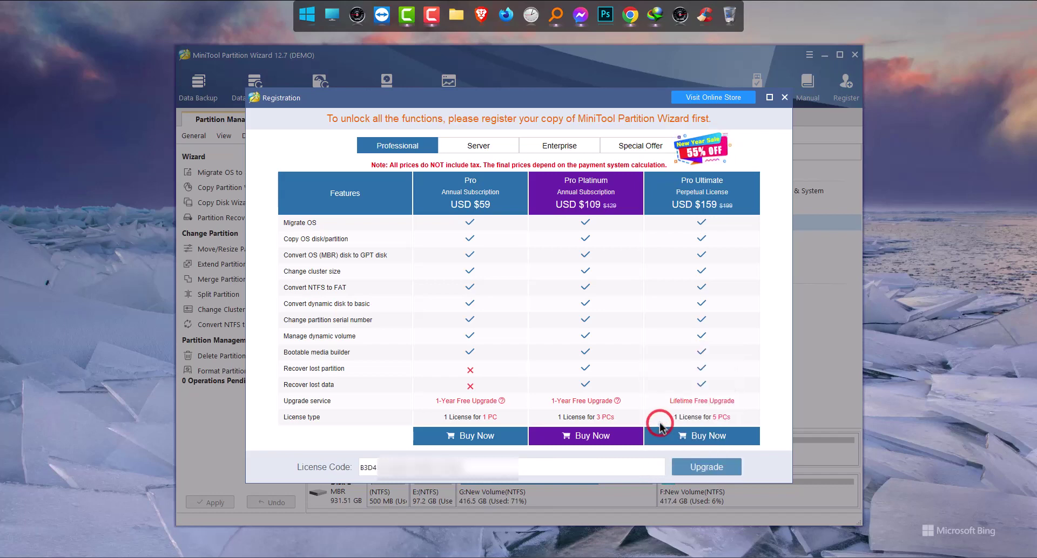
{"action": "left_click", "coordinate": [689, 470]}
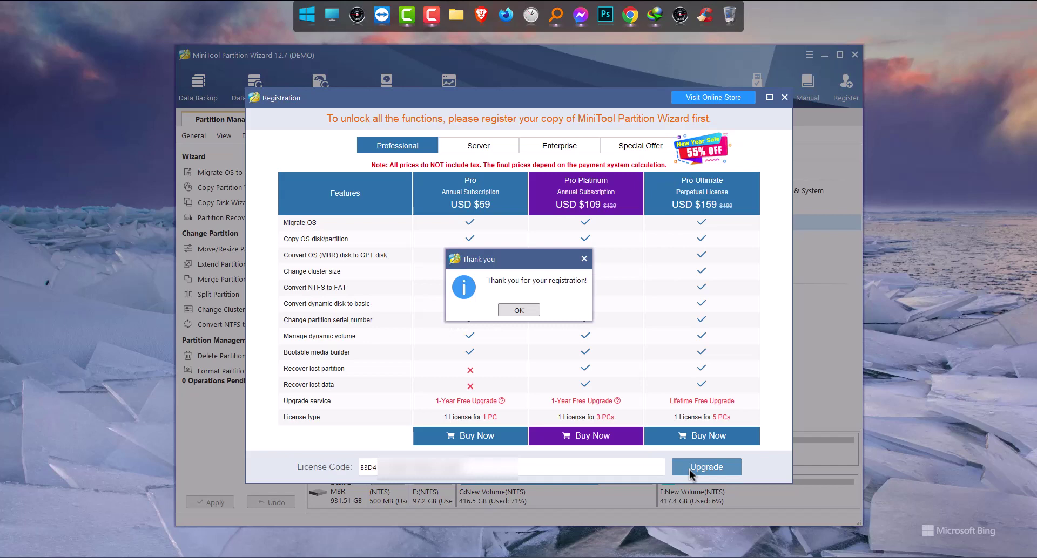
{"action": "left_click", "coordinate": [518, 311]}
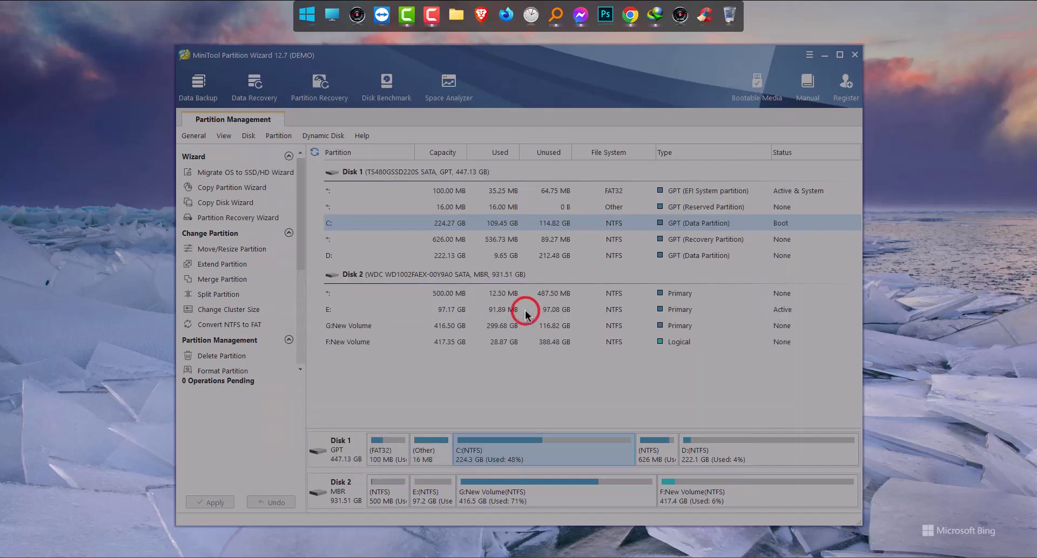